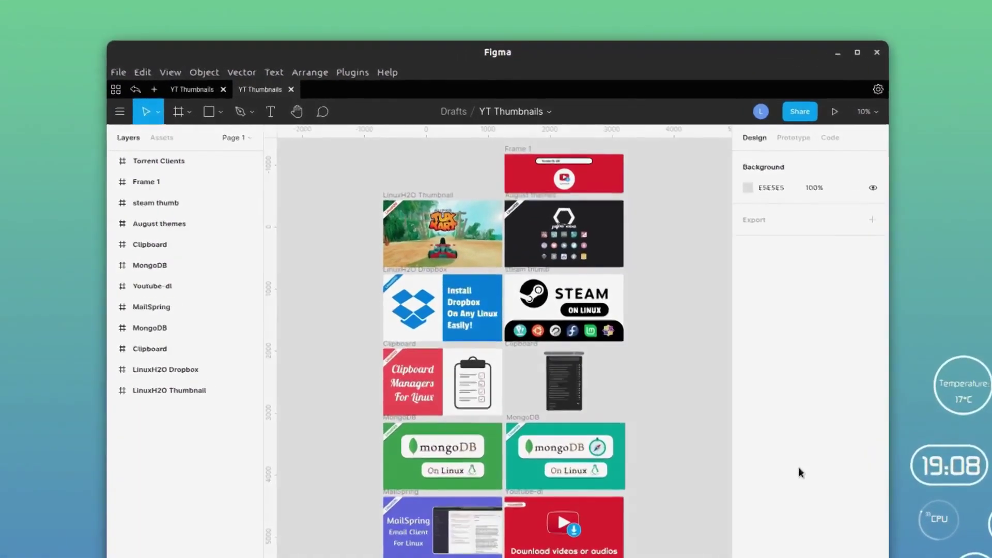
# Step: Look through the thumbnail frames on the YT Thumbnails canvas, then minimize the window
pyautogui.scroll(-2, 505, 347)
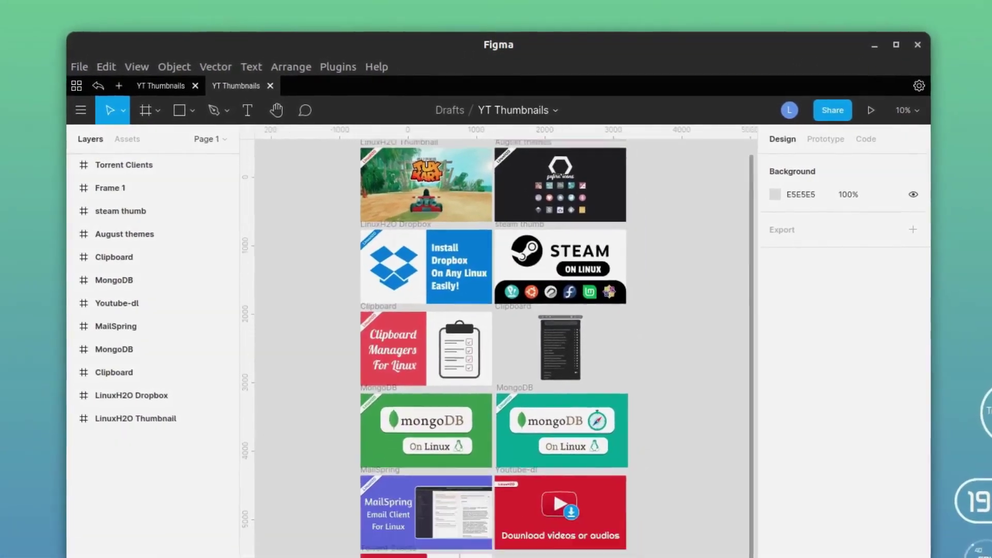
pyautogui.scroll(-2, 598, 525)
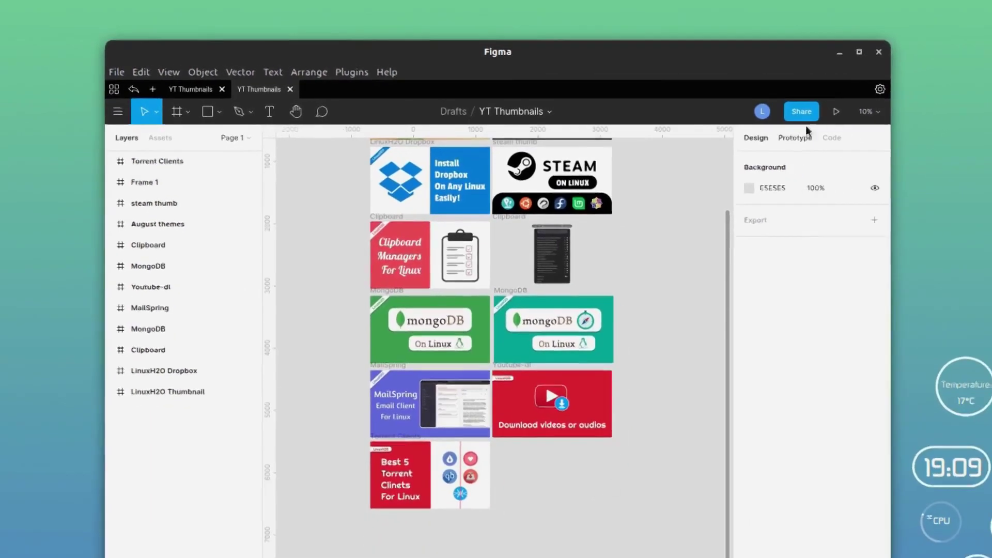
pyautogui.click(840, 52)
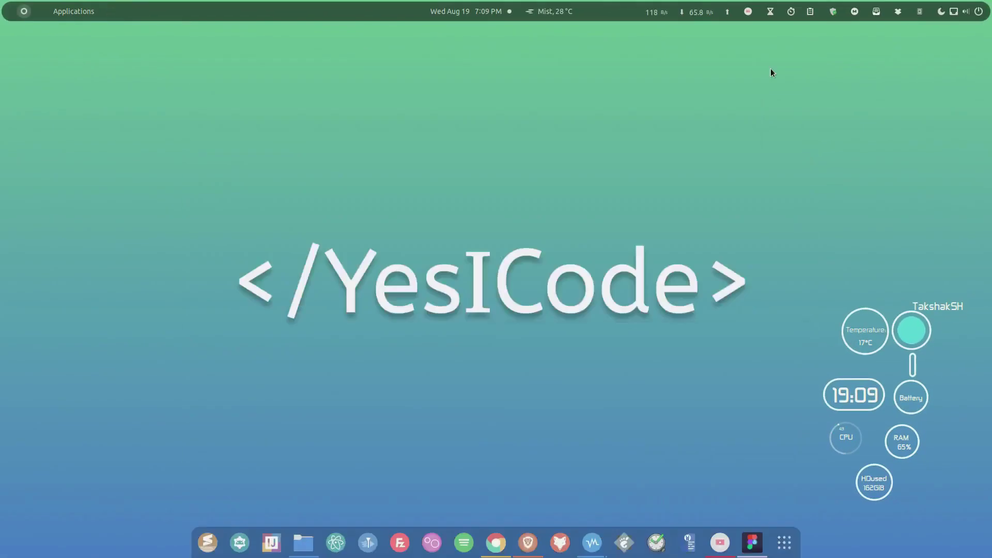
# Step: View Torrent Clients.png from the Downloads folder, then minimize the image viewer and file manager
pyautogui.click(304, 542)
pyautogui.doubleClick(523, 312)
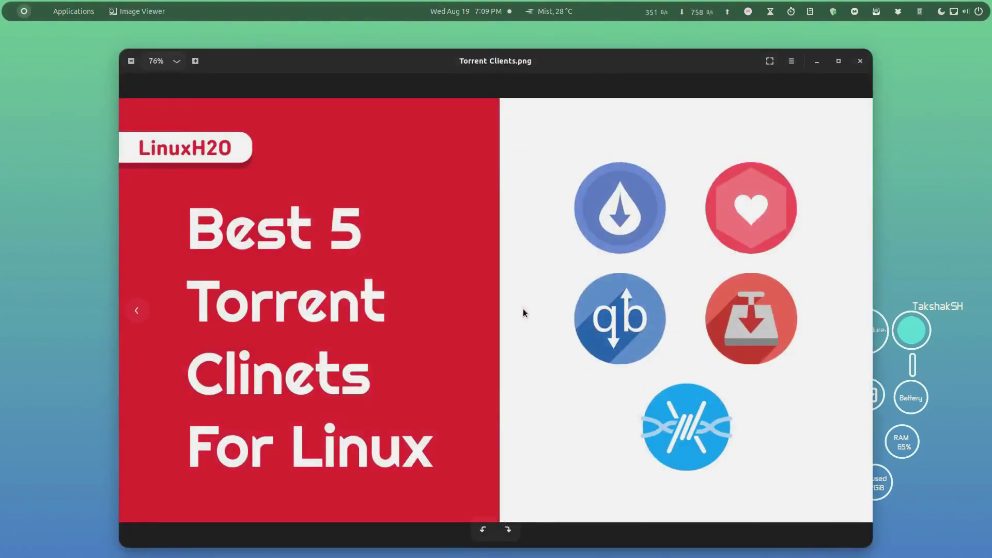
pyautogui.click(817, 61)
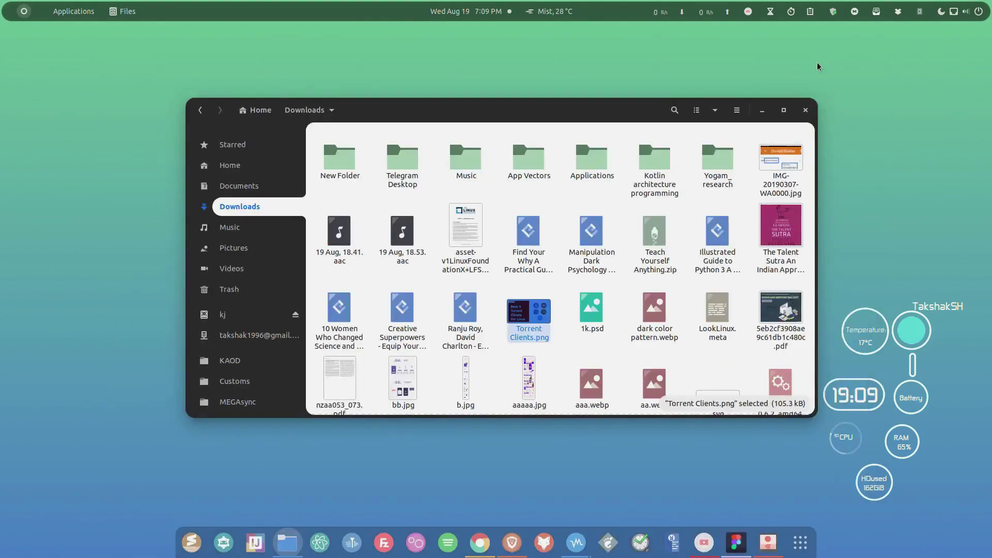
pyautogui.click(763, 111)
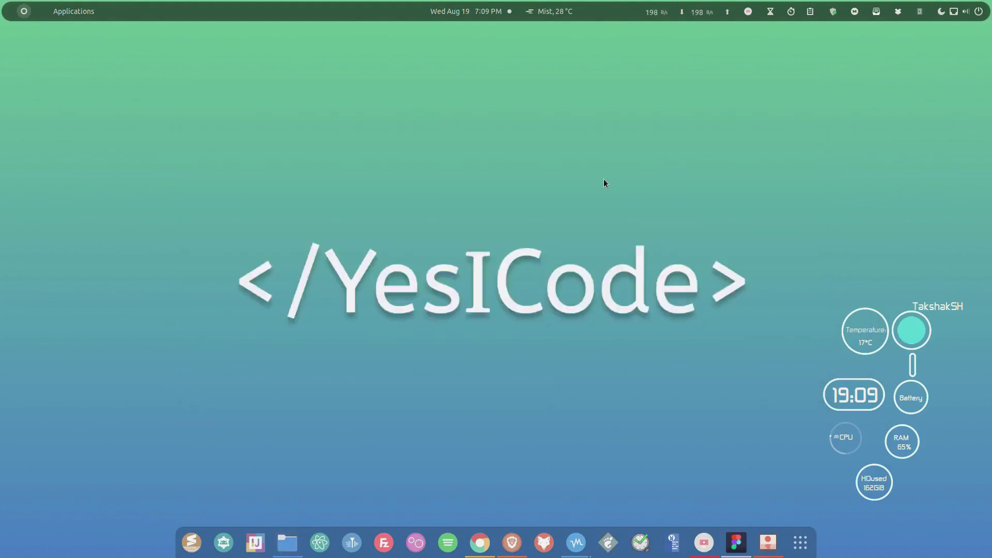
# Step: Switch to Brave to check the desktop apps offered on the Figma Downloads page, then minimize it
pyautogui.click(513, 542)
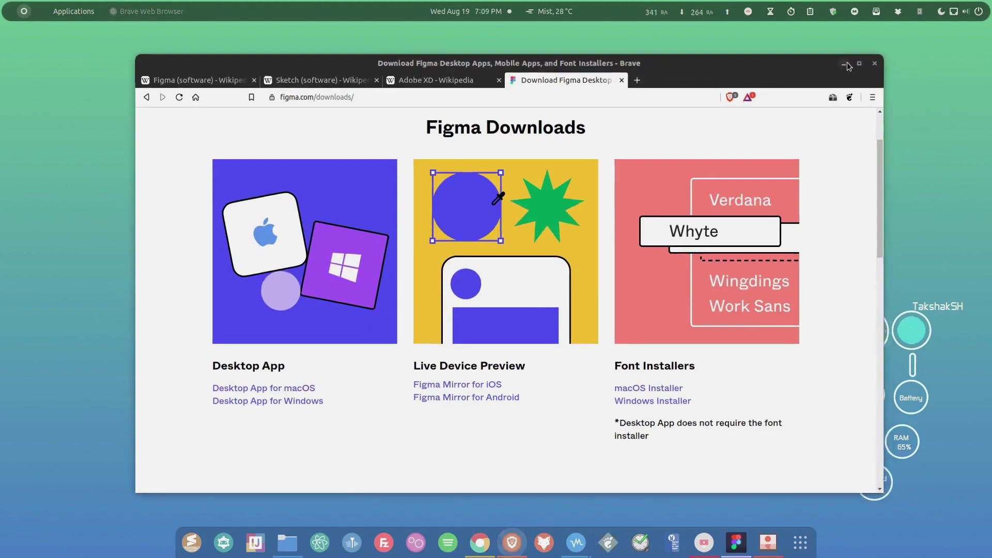
pyautogui.click(847, 61)
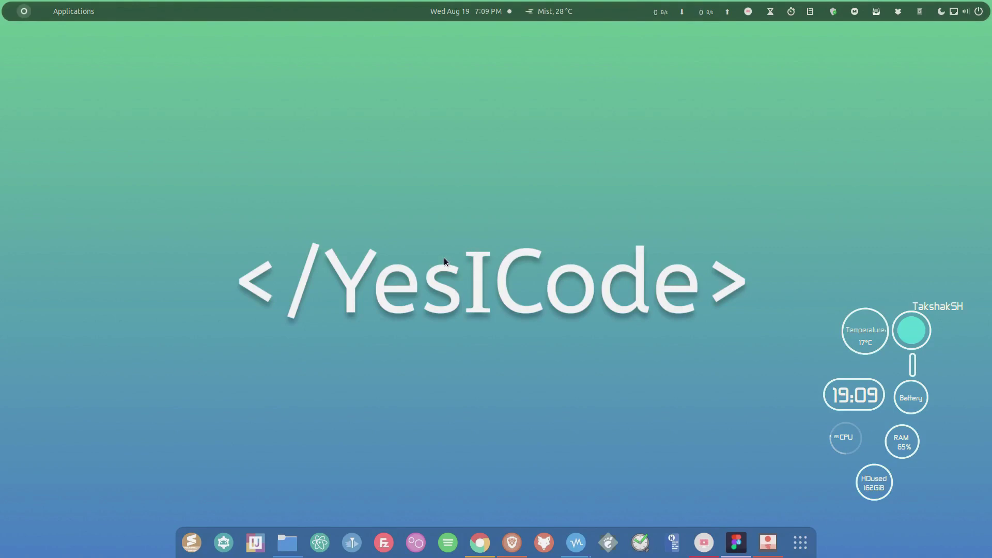
# Step: Switch to the Ubuntu virtual machine in VirtualBox and open the figma-linux repository from the Figma Linux GitHub page in Firefox
pyautogui.click(576, 543)
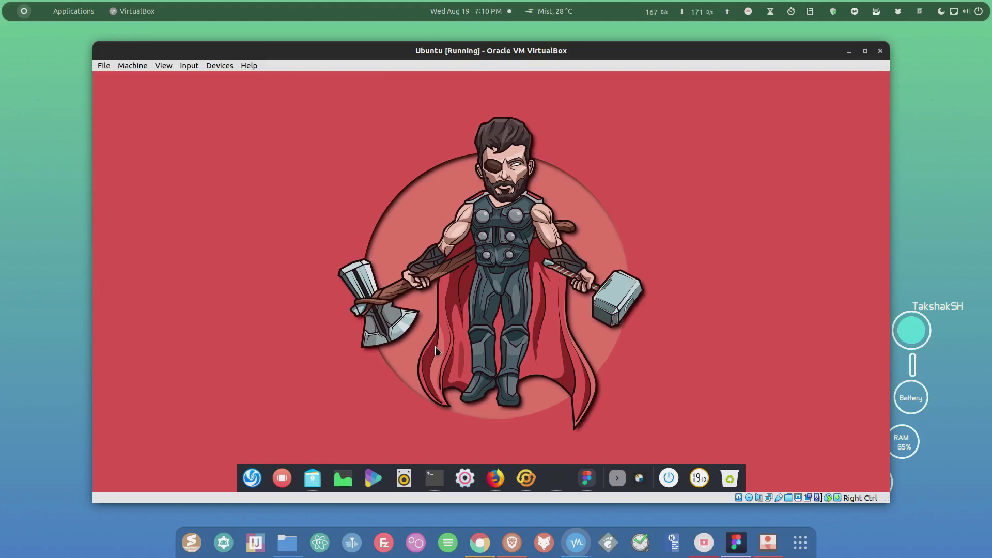
pyautogui.click(495, 477)
pyautogui.click(319, 107)
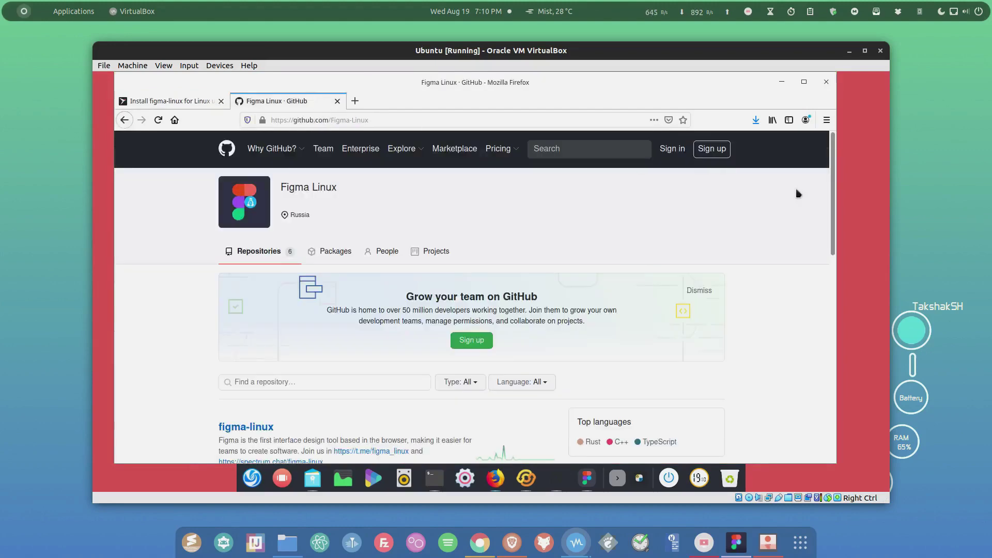
pyautogui.moveTo(835, 174); pyautogui.dragTo(834, 256)
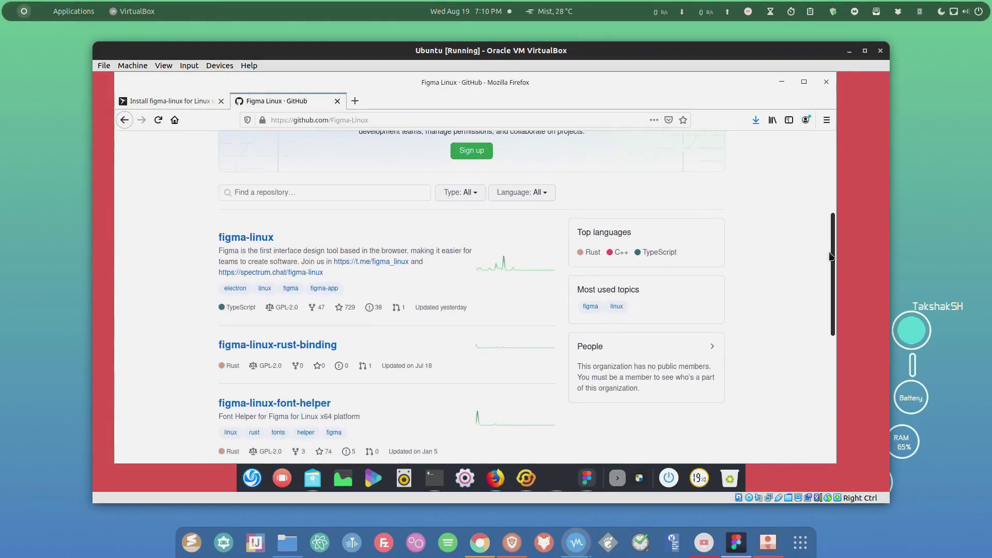
pyautogui.click(226, 238)
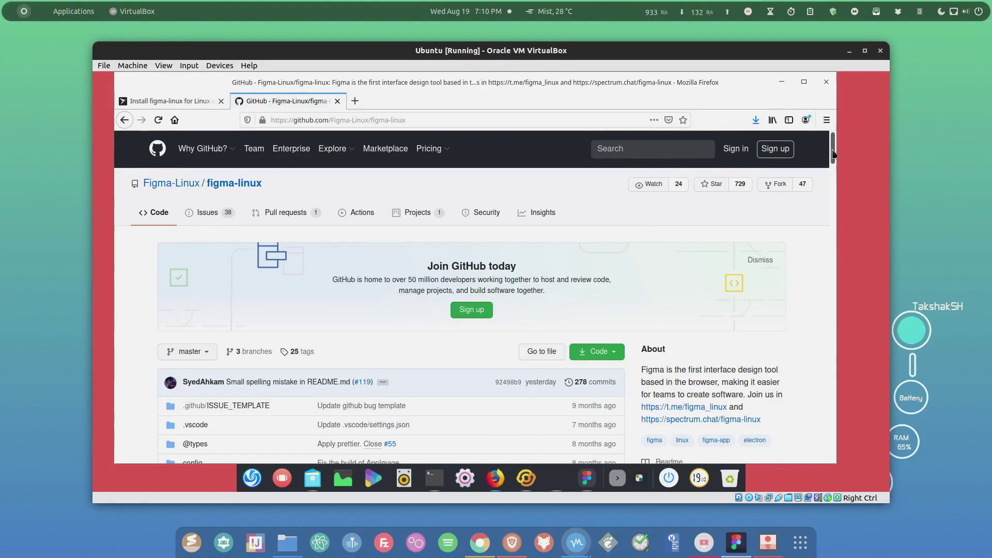
# Step: Review the README's Ubuntu installation commands and highlight "sudo add-apt-repository ppa:chrdevs/figma"
pyautogui.moveTo(834, 154); pyautogui.dragTo(842, 287)
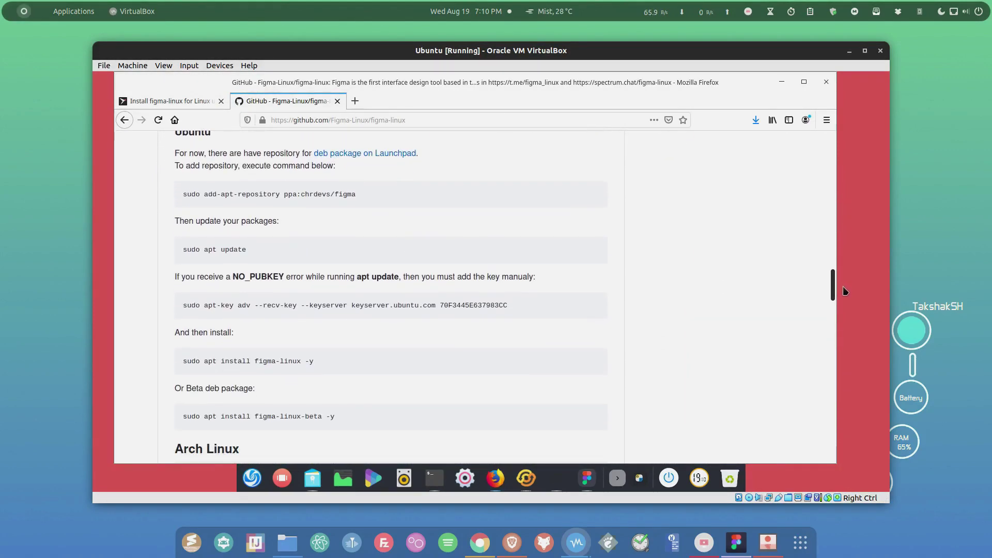
pyautogui.tripleClick(302, 195)
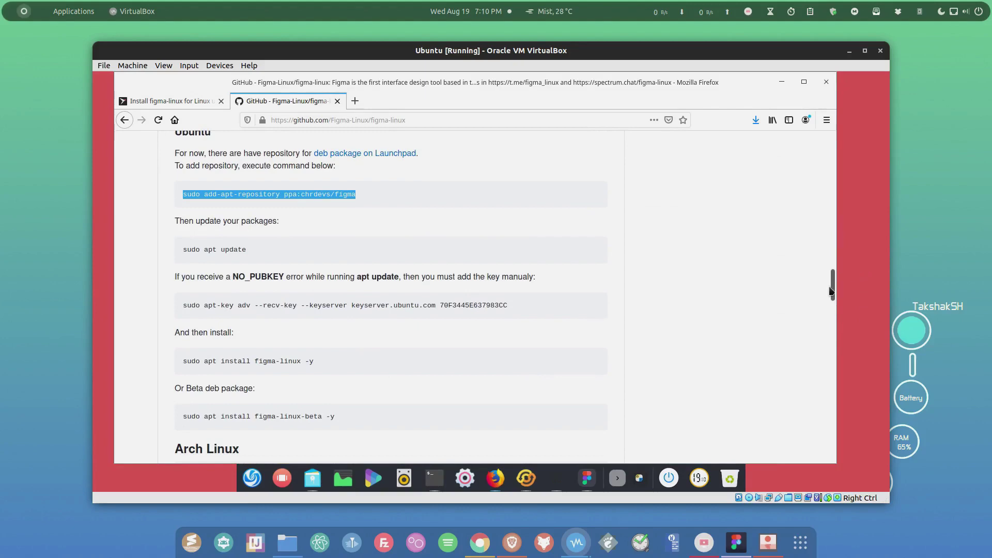
pyautogui.moveTo(832, 291); pyautogui.dragTo(858, 84)
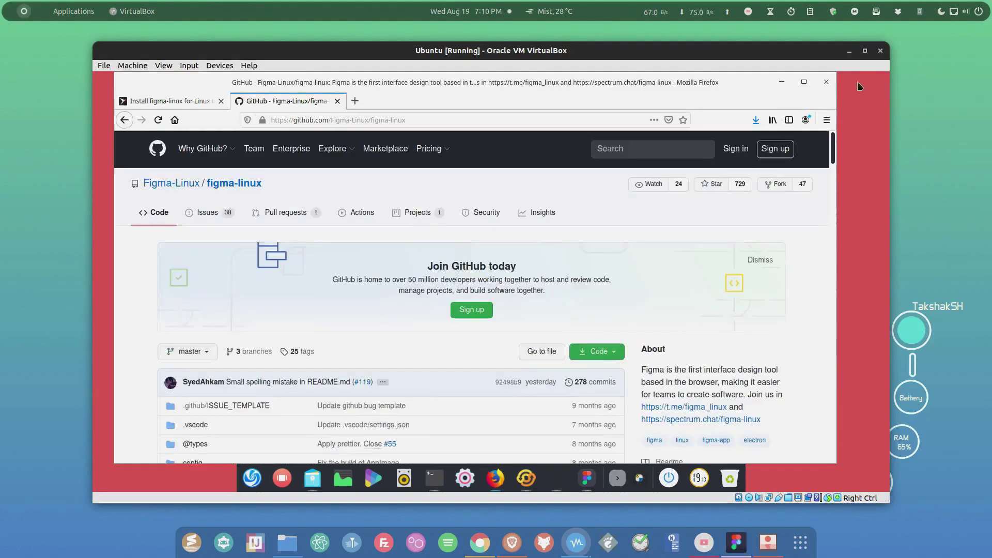
# Step: Open the Figma-linux v0.6.2 release and review its downloadable assets
pyautogui.moveTo(833, 143); pyautogui.dragTo(830, 182)
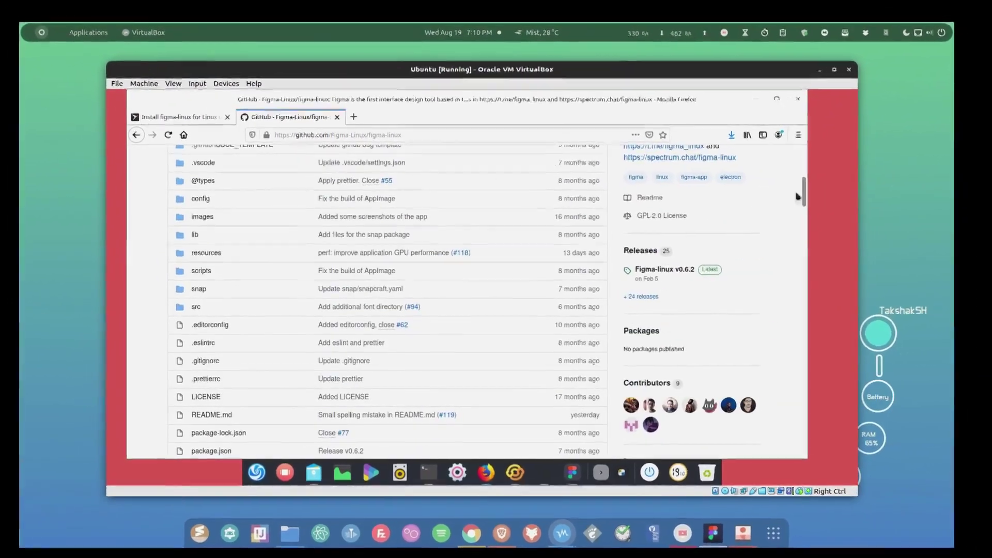
pyautogui.click(666, 272)
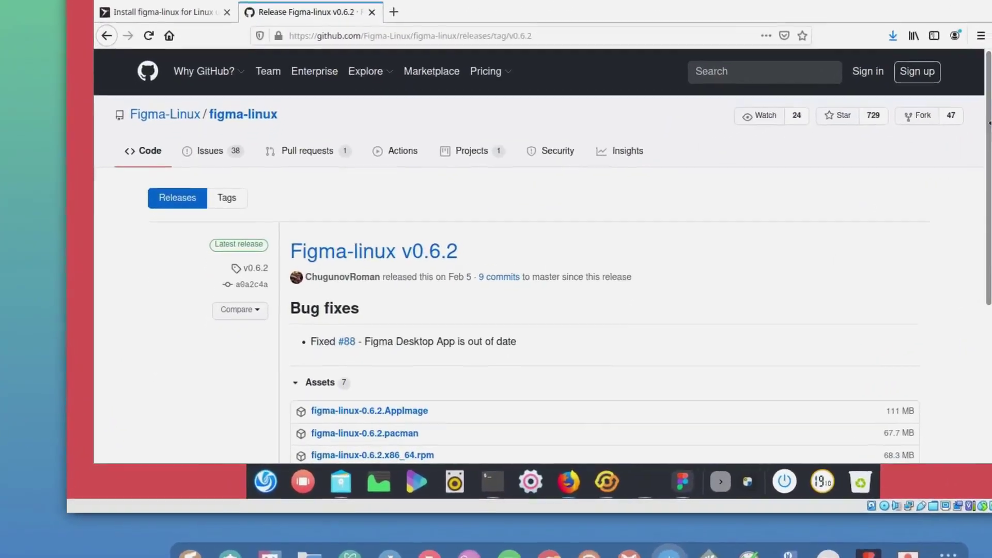
pyautogui.scroll(-3, 538, 310)
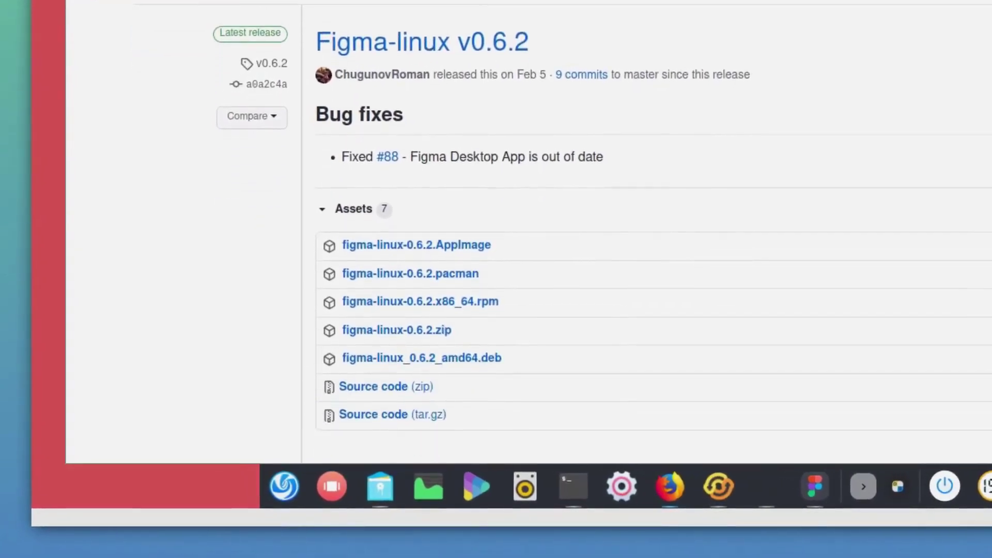
pyautogui.scroll(-2, 537, 233)
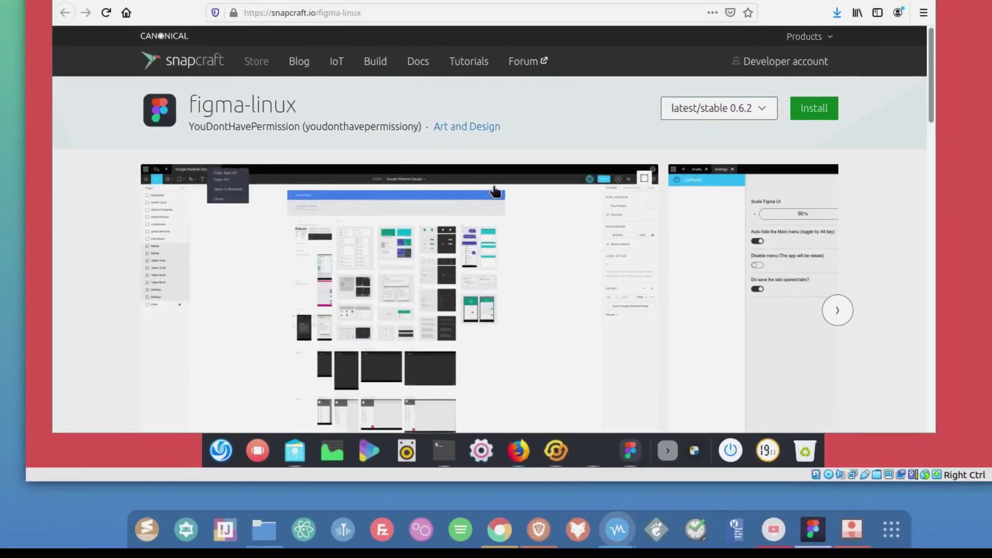
# Step: Show the install options on the figma-linux Snapcraft page and copy the command "sudo snap install figma-linux"
pyautogui.click(804, 114)
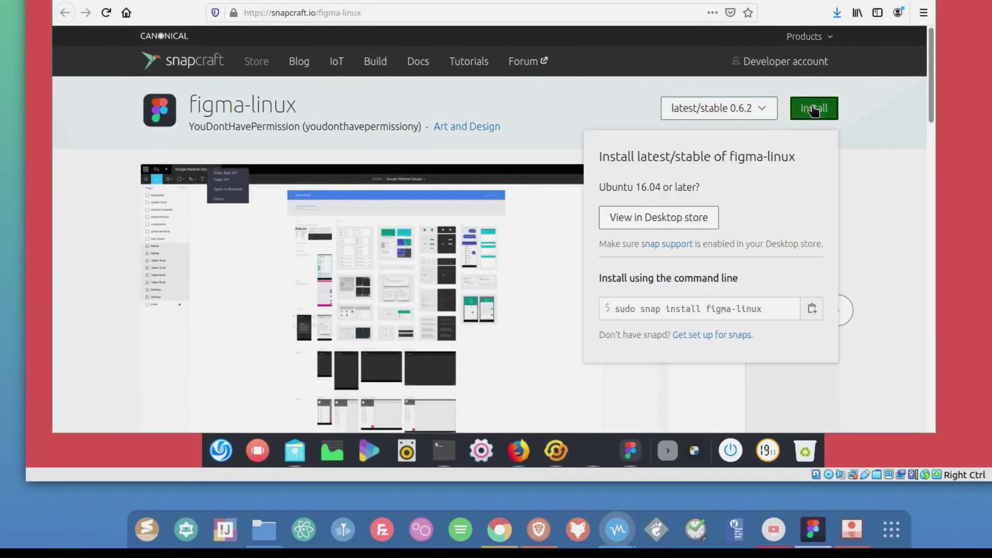
pyautogui.click(811, 312)
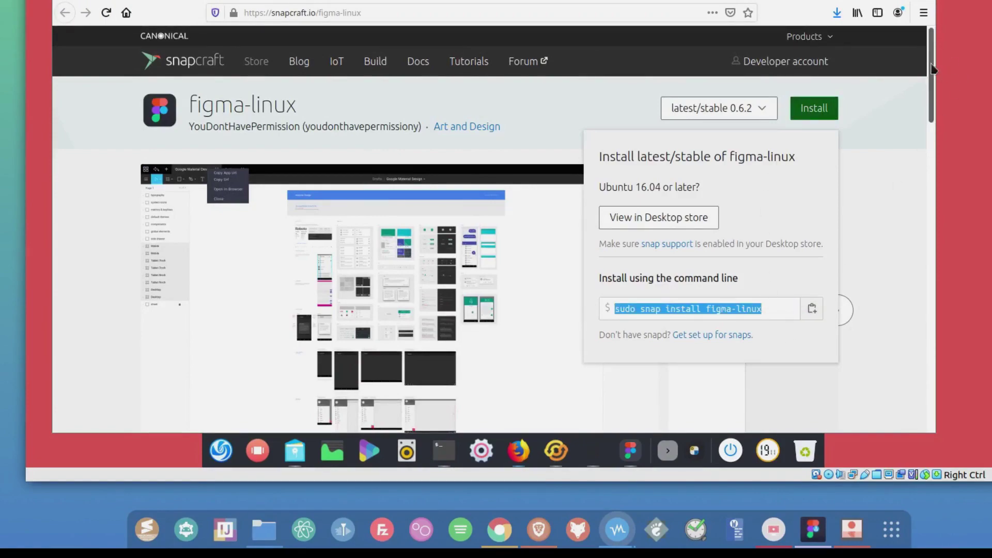
pyautogui.moveTo(930, 69); pyautogui.dragTo(931, 325)
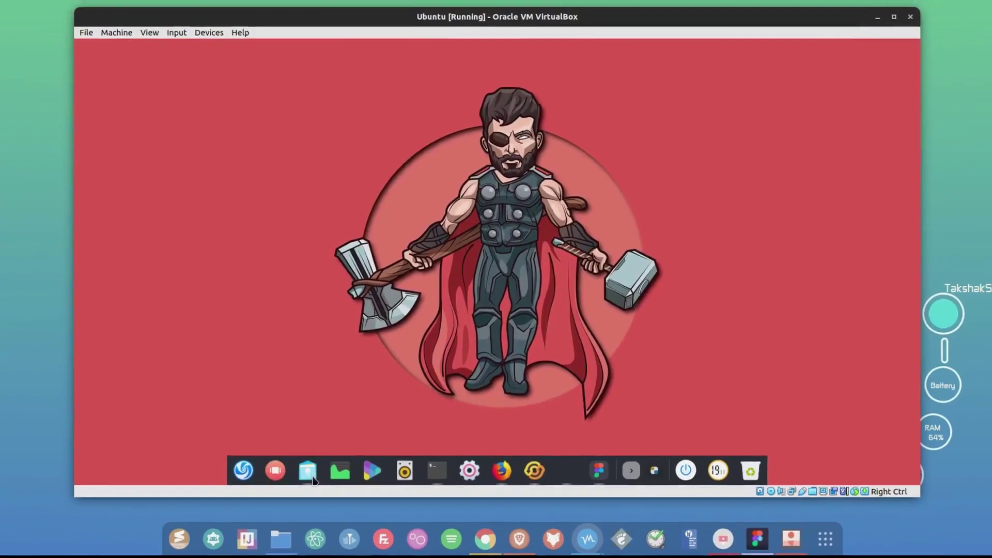
# Step: Open a terminal in the virtual machine's Downloads folder and list its files with ls
pyautogui.click(310, 478)
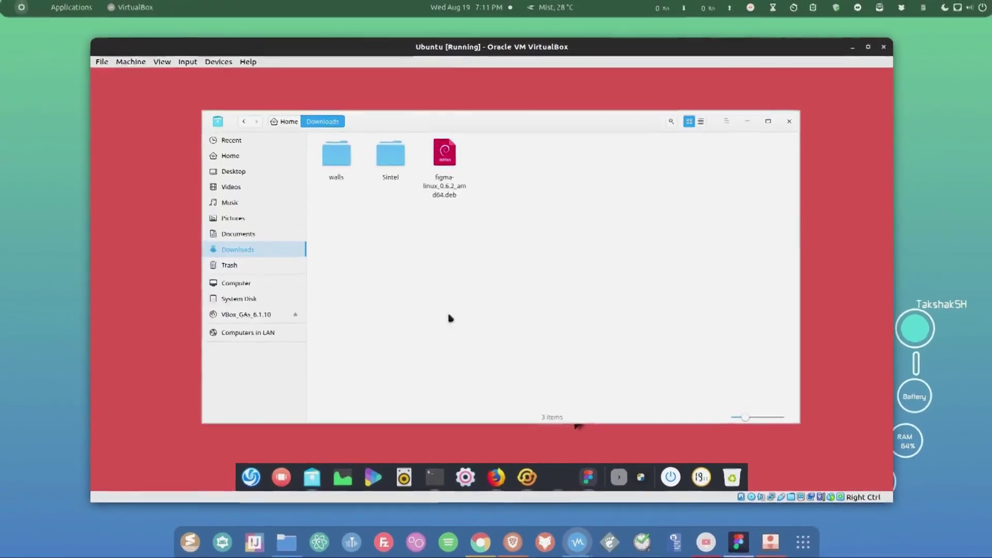
pyautogui.rightClick(521, 258)
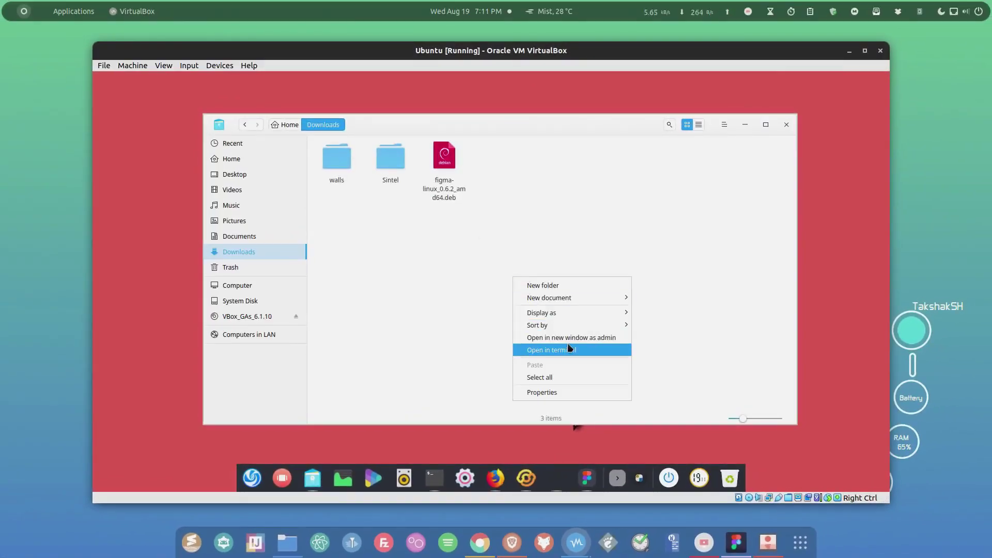
pyautogui.click(439, 191)
pyautogui.click(439, 191)
pyautogui.rightClick(532, 315)
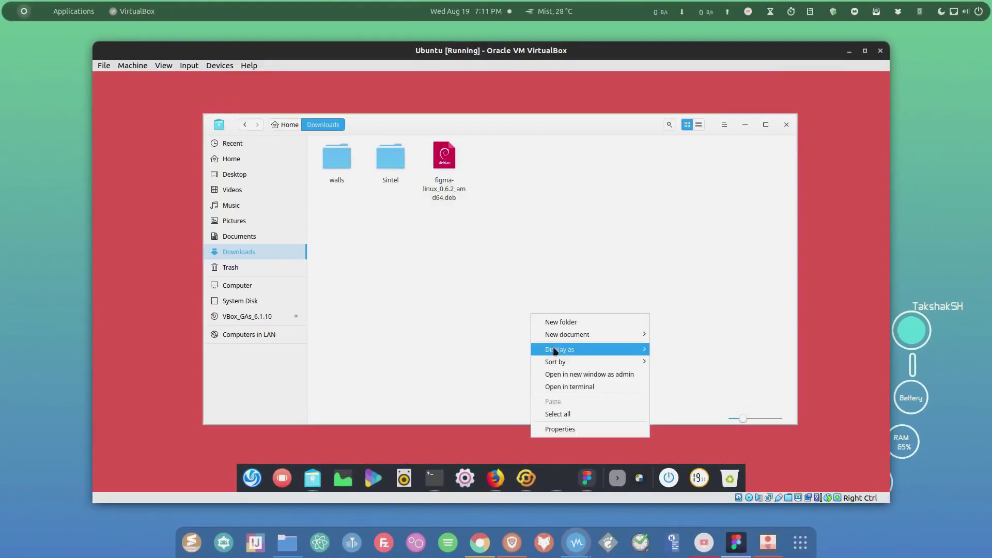
pyautogui.click(559, 387)
pyautogui.moveTo(388, 84); pyautogui.dragTo(625, 219)
pyautogui.write('ls')
pyautogui.press('Return')
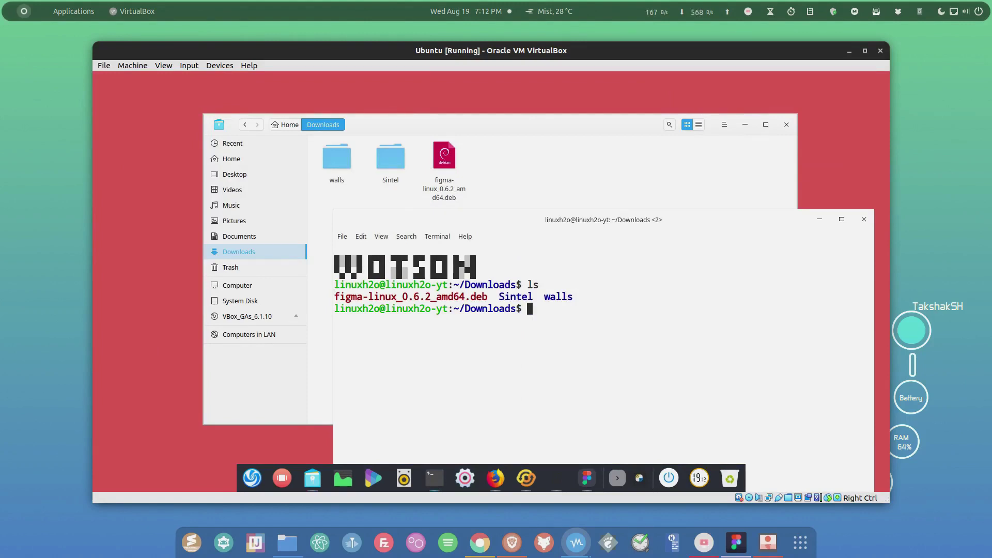
# Step: Install the package with "sudo dpkg -i figma-linux_0.6.2_amd64.deb", entering the sudo password
pyautogui.write('sudo dpkg -i ')
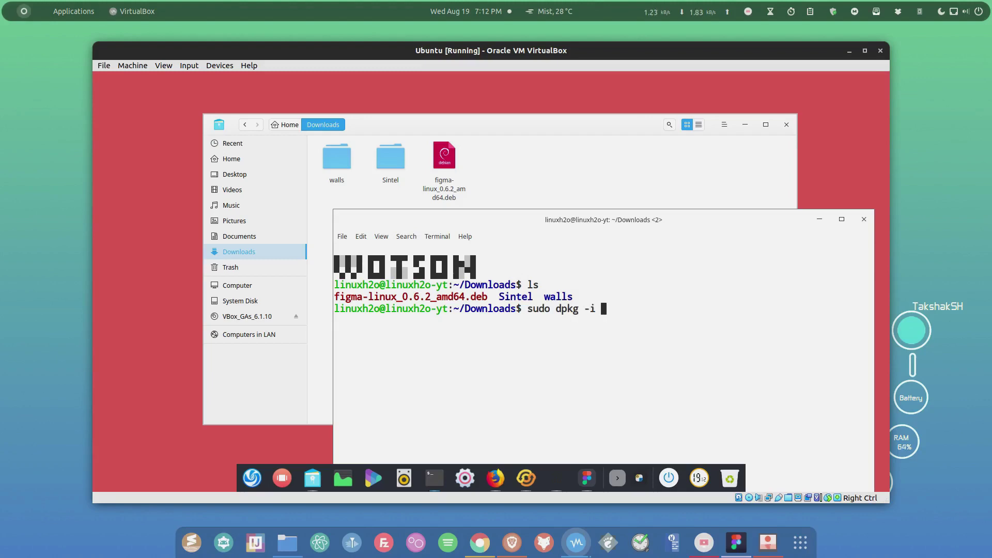
pyautogui.write('fi')
pyautogui.press('Tab')
pyautogui.press('Return')
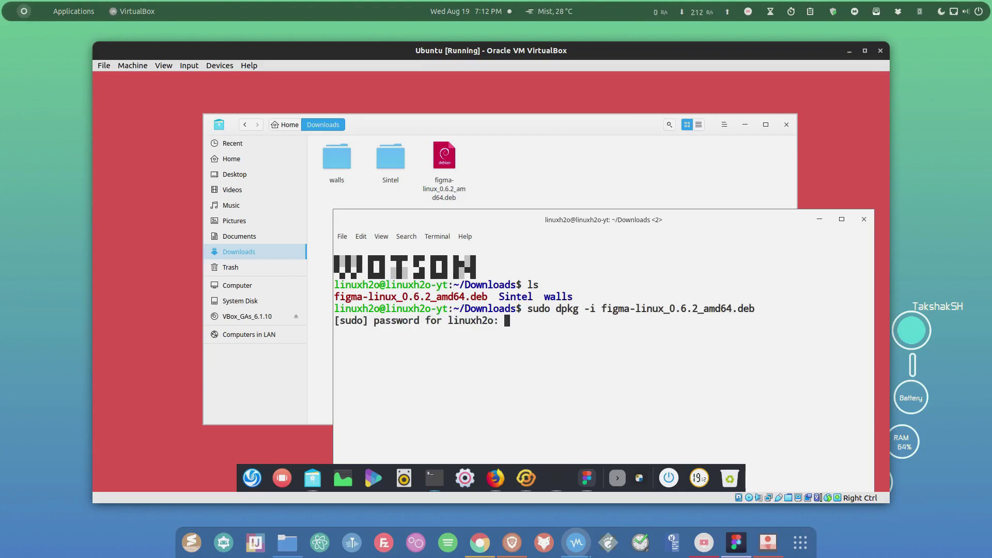
pyautogui.press('Return')
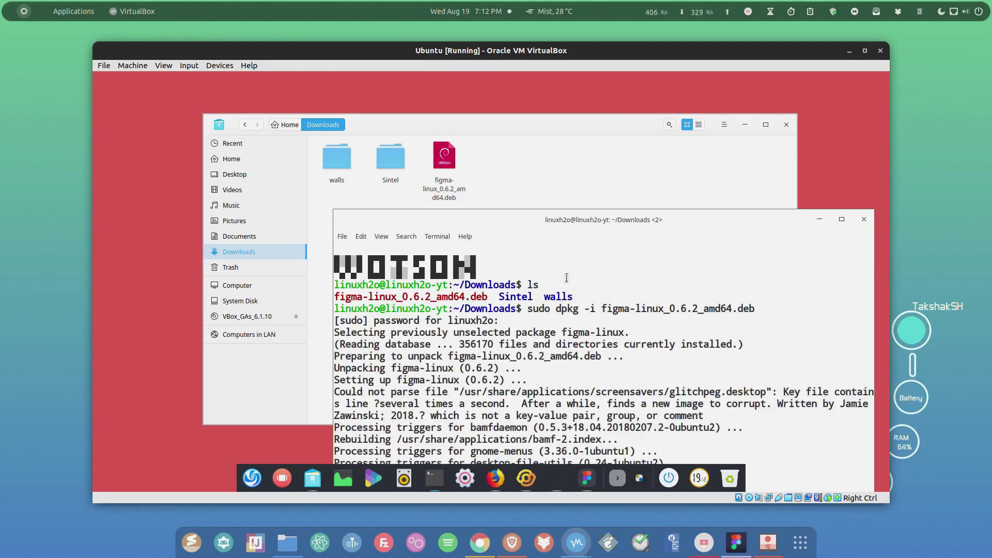
# Step: Check the installation output, then close the terminal and the Downloads window
pyautogui.moveTo(583, 218); pyautogui.dragTo(575, 136)
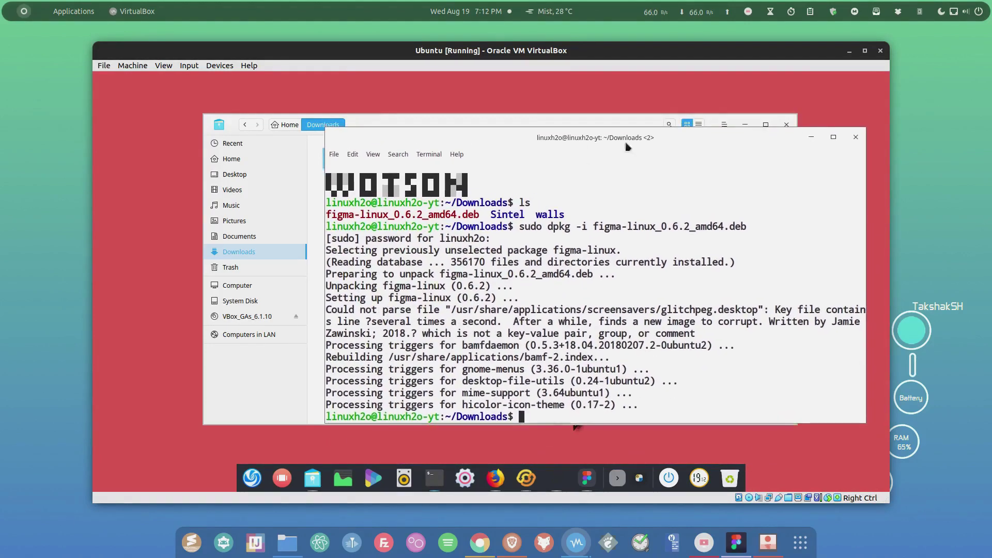
pyautogui.click(856, 138)
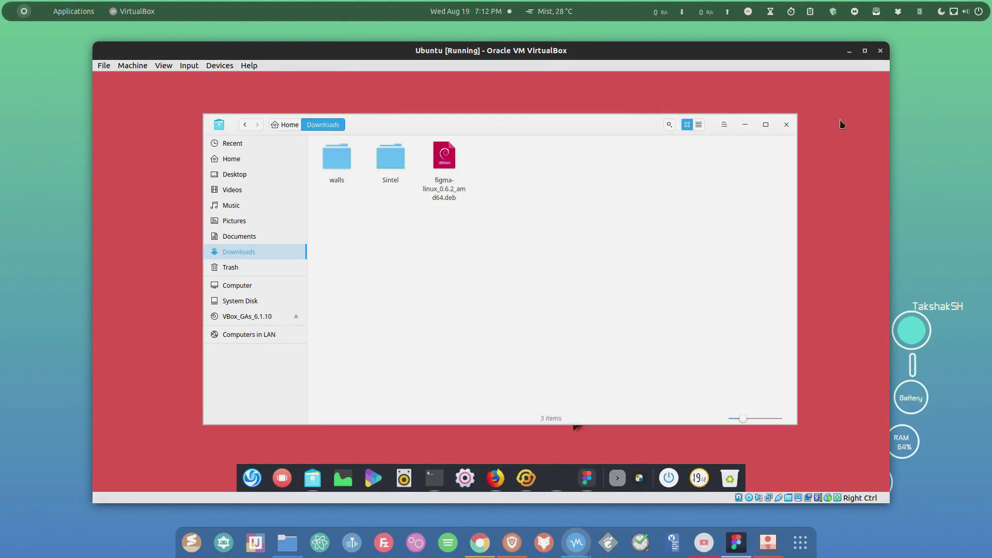
pyautogui.click(790, 126)
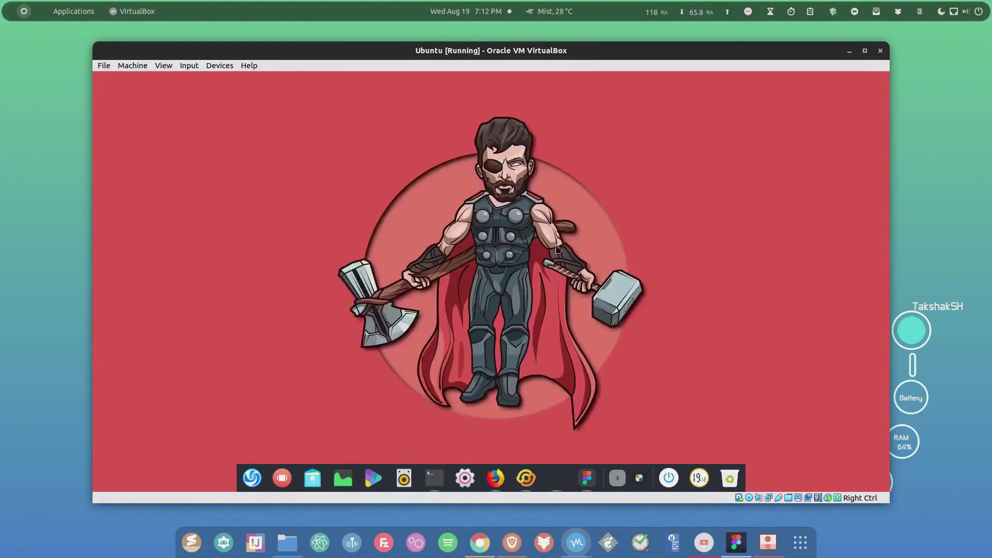
# Step: Search the application launcher for "fig", launch figma-linux, and move its window lower on the desktop
pyautogui.click(247, 485)
pyautogui.write('fig')
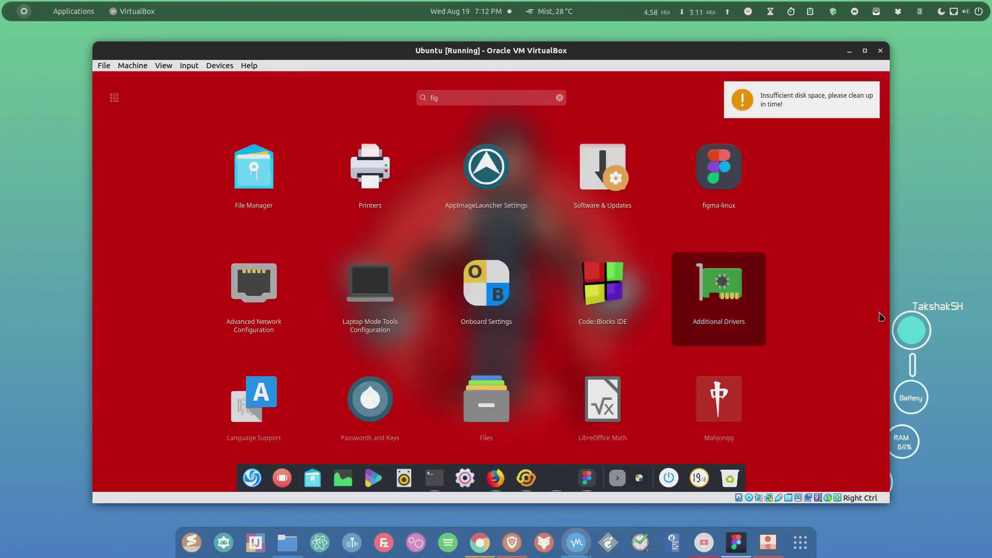
pyautogui.click(711, 186)
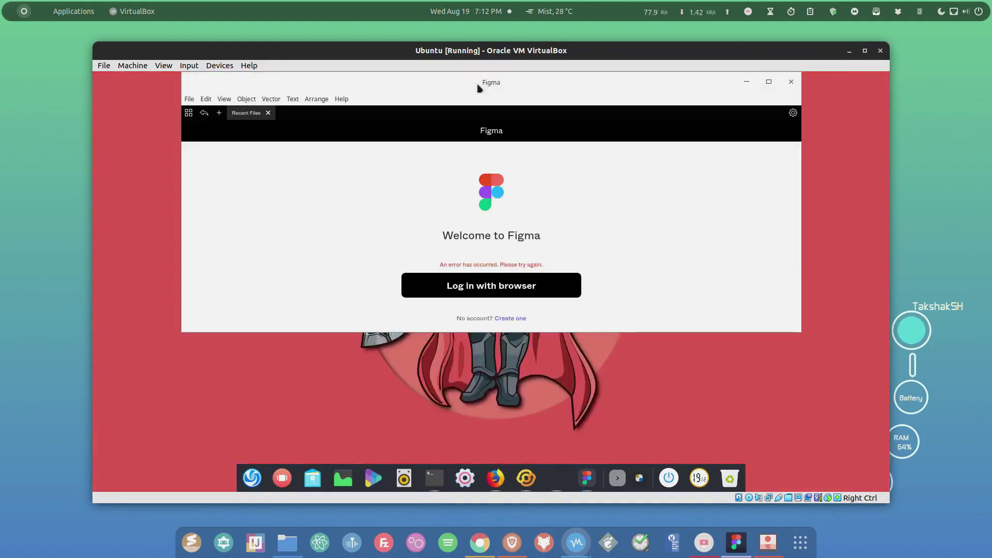
pyautogui.moveTo(505, 82); pyautogui.dragTo(505, 116)
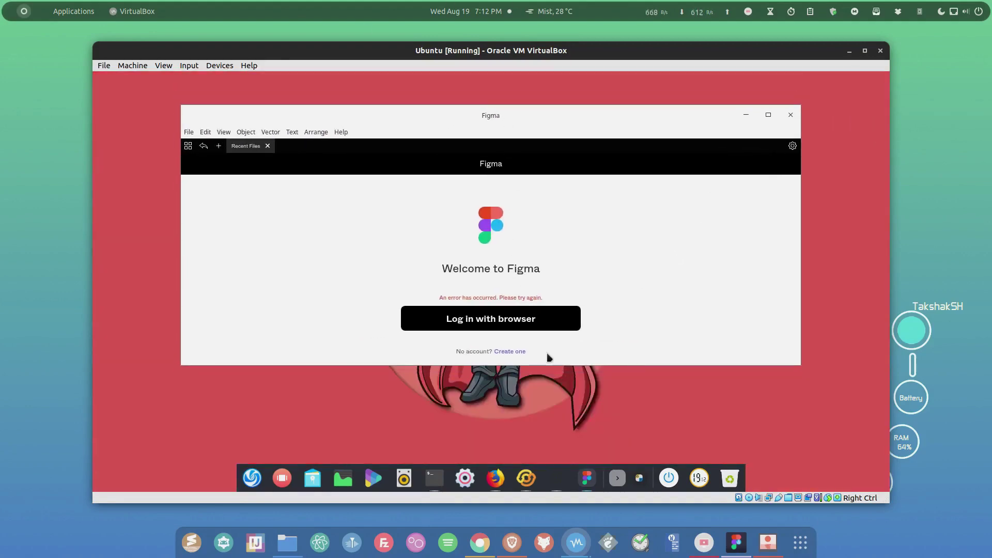
# Step: Make the Figma window taller, start the browser login, and focus the password field on the login page
pyautogui.moveTo(551, 366); pyautogui.dragTo(551, 410)
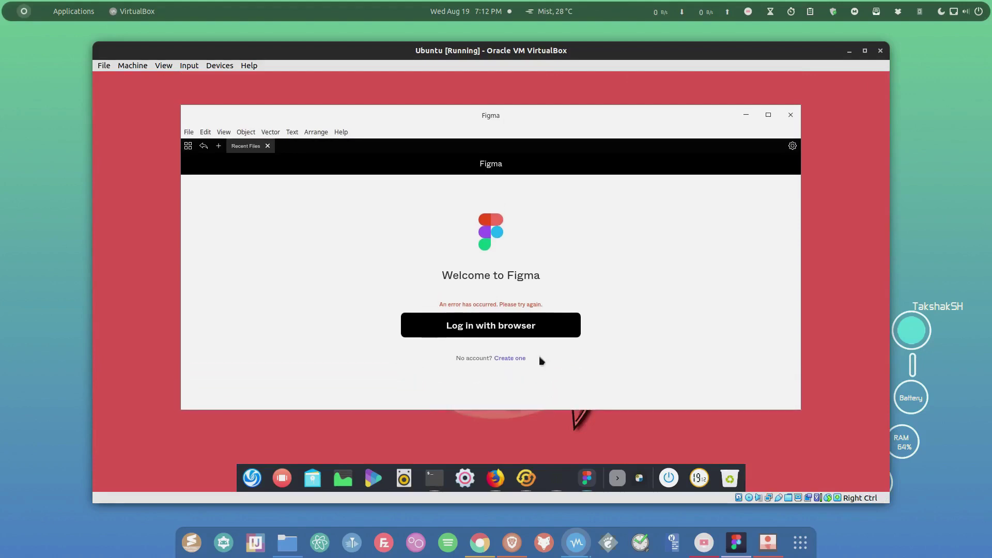
pyautogui.click(485, 334)
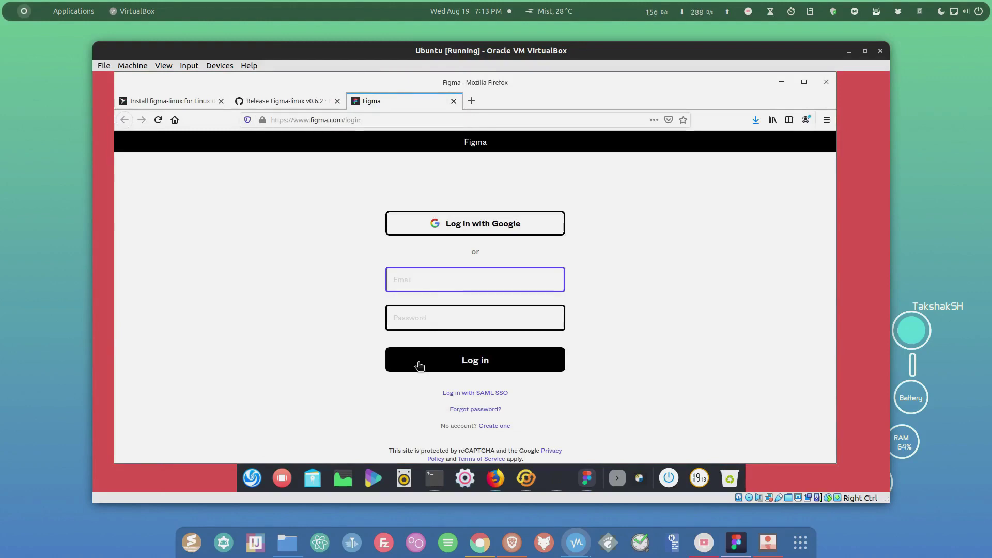
pyautogui.click(431, 326)
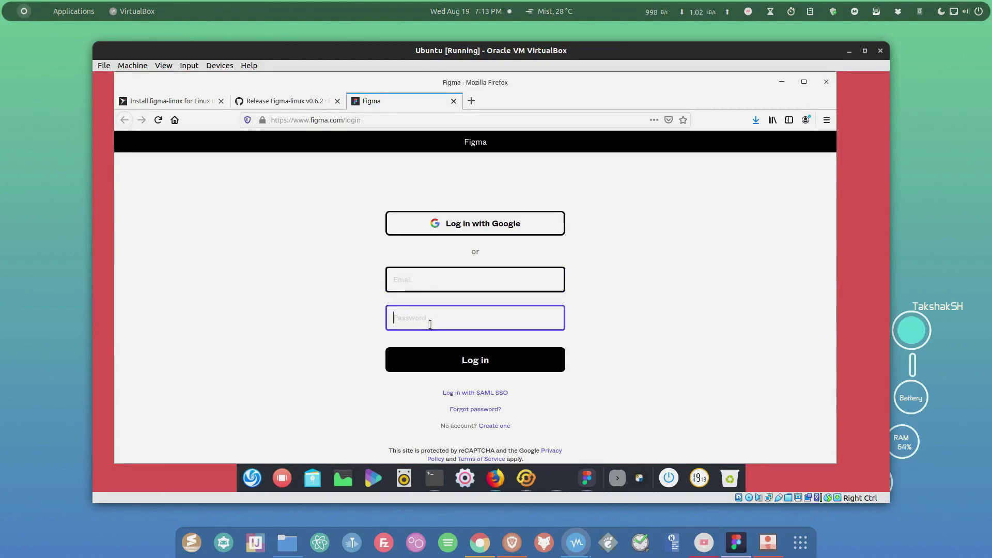
# Step: Minimize Firefox and Figma inside the virtual machine, as well as the Ubuntu machine window and VirtualBox Manager
pyautogui.click(782, 82)
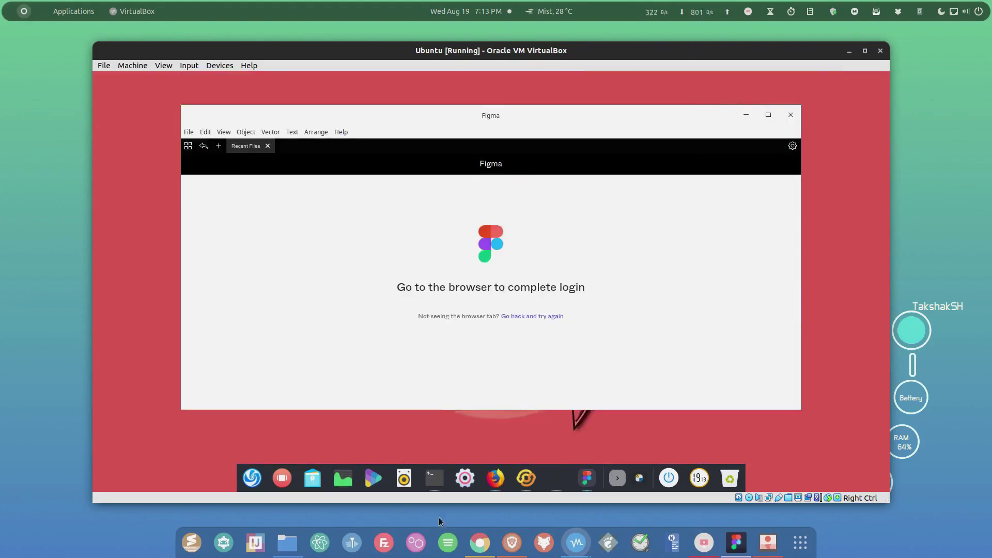
pyautogui.click(747, 116)
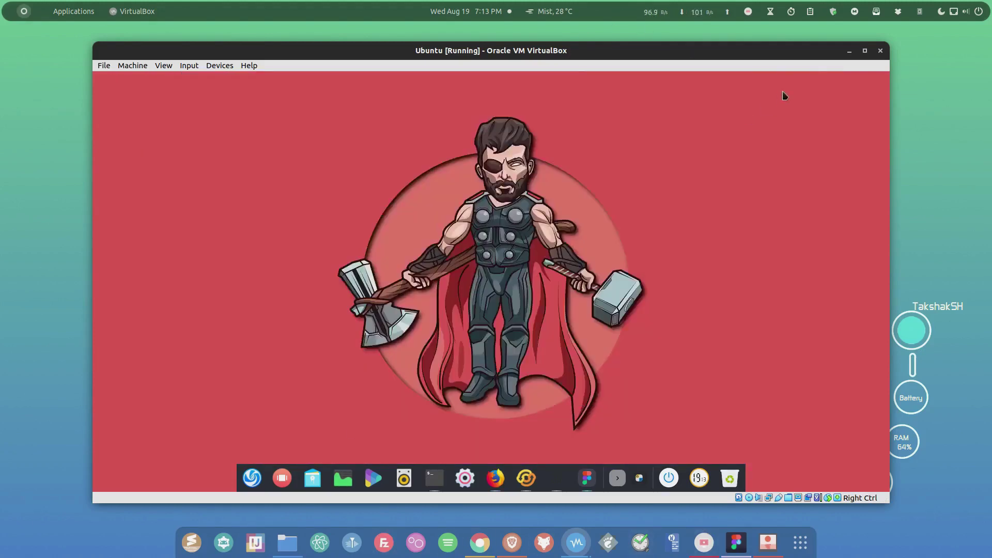
pyautogui.click(849, 51)
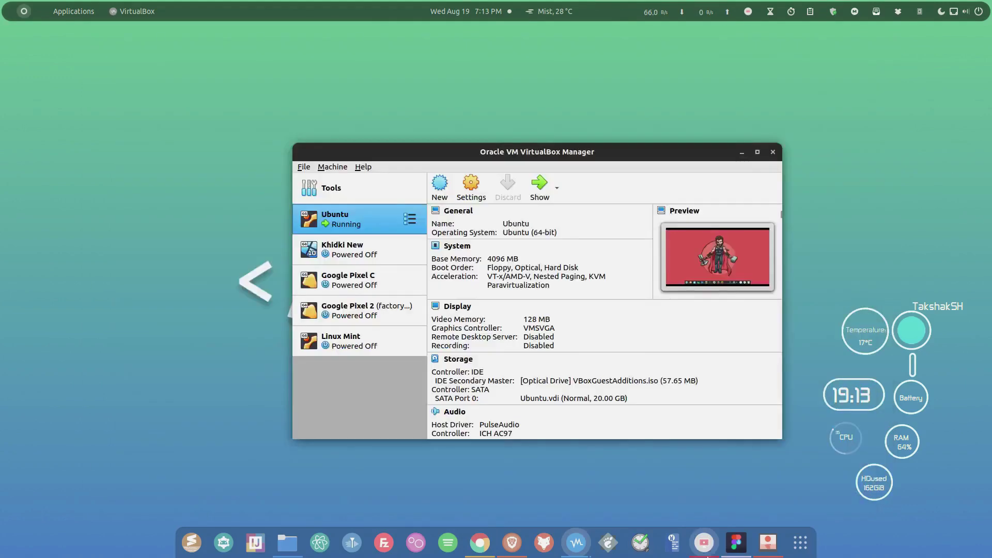
pyautogui.click(742, 152)
# Step: Switch to Figma on the host system and view the first YT Thumbnails file and the recently viewed files
pyautogui.click(736, 543)
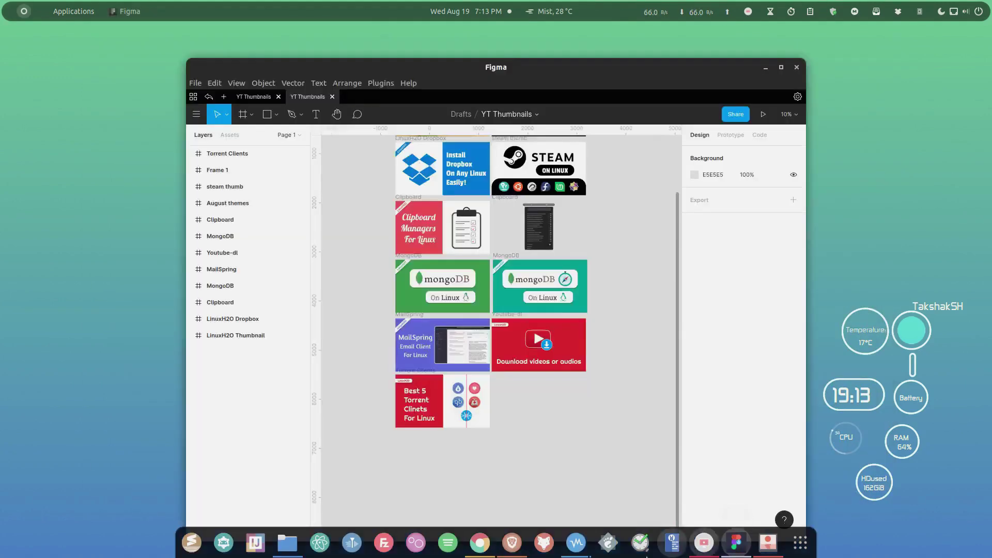
pyautogui.click(261, 99)
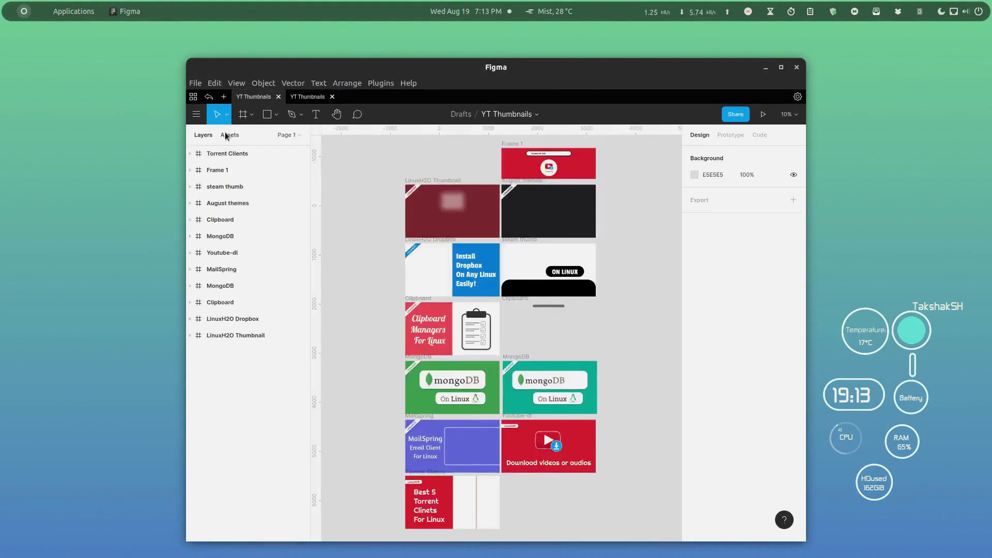
pyautogui.click(194, 97)
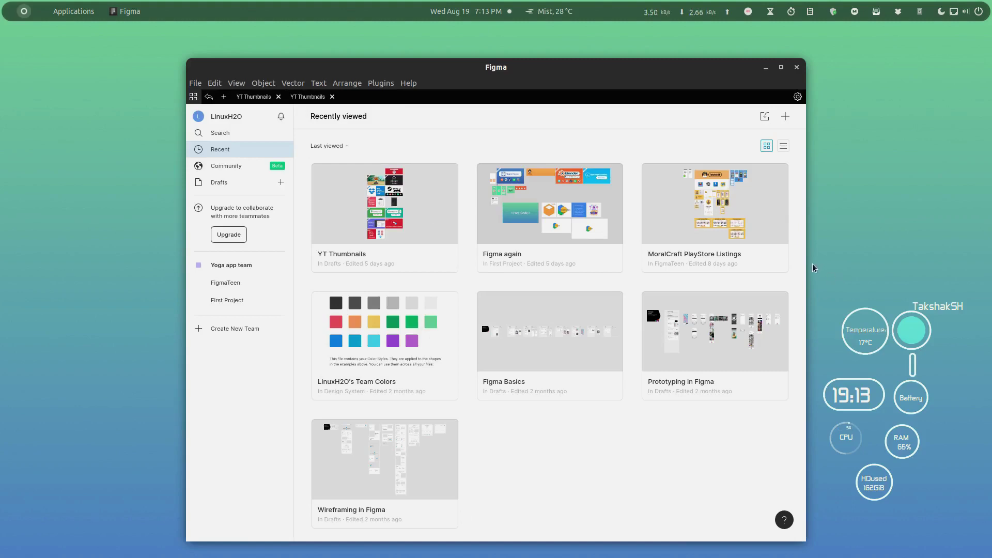
# Step: Widen the Figma window and move it lower on the desktop
pyautogui.moveTo(807, 266); pyautogui.dragTo(872, 267)
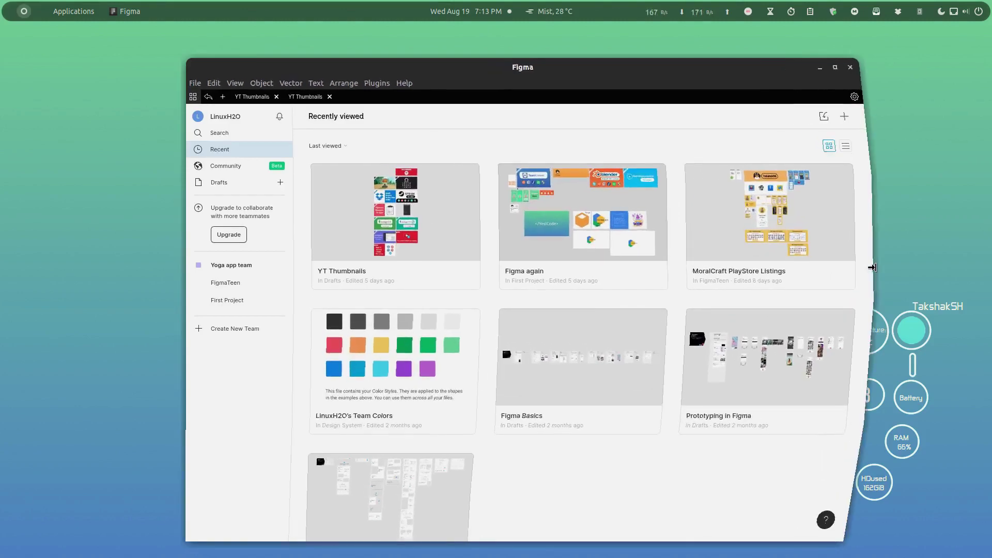
pyautogui.moveTo(665, 64); pyautogui.dragTo(614, 102)
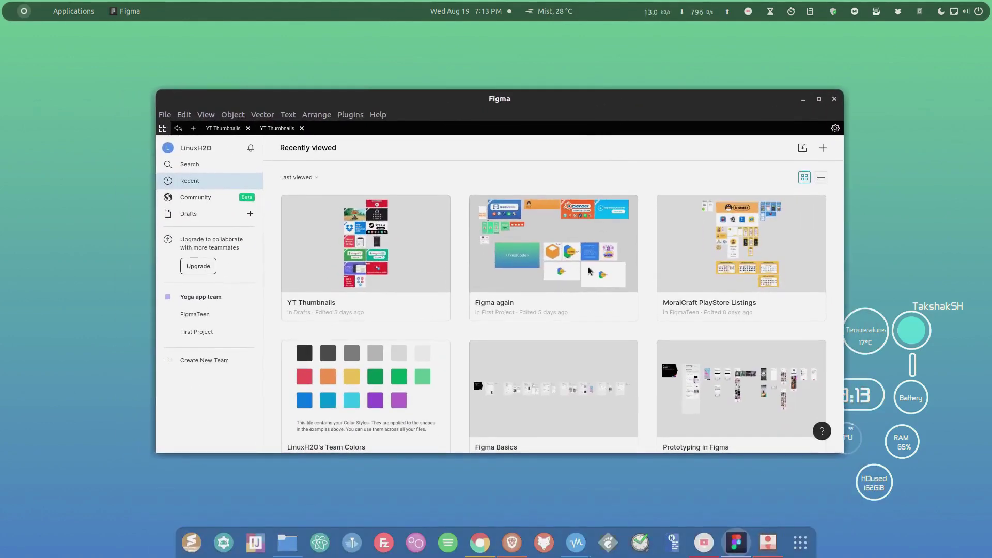